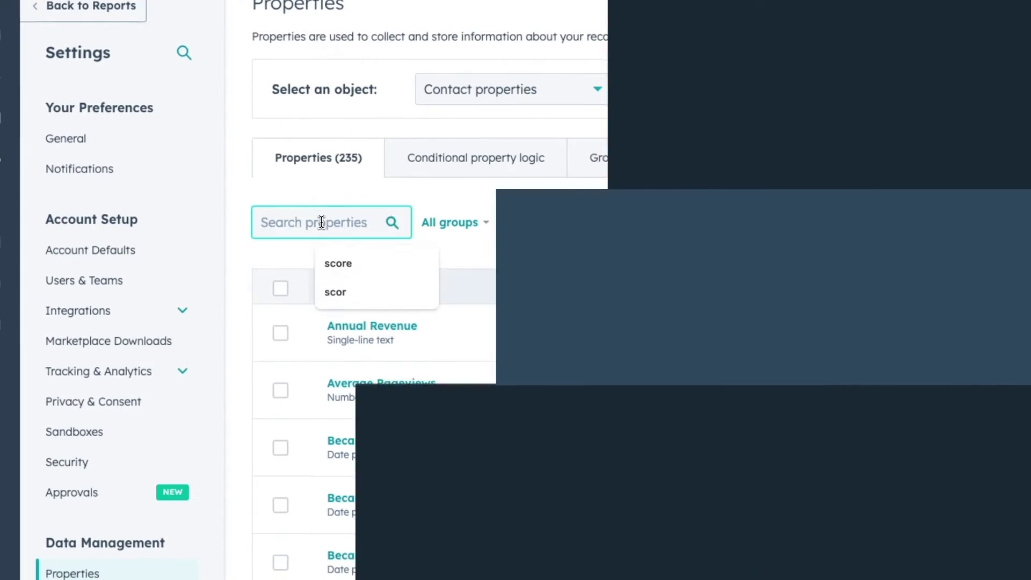
Search the contact properties list for 'hubspot score'
type("hubspot score")
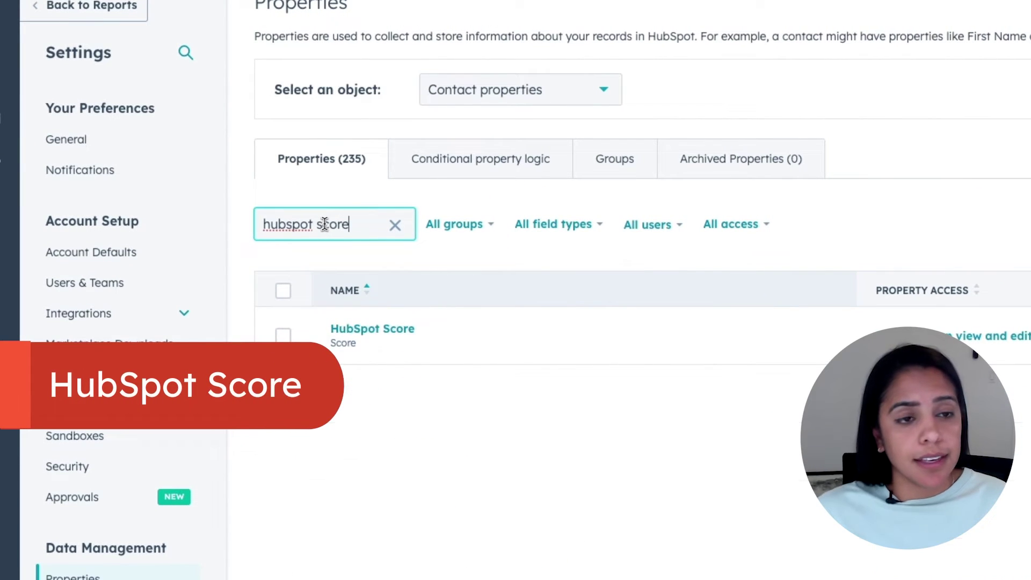
Bring up the HubSpot Score editor showing its +100, −100 and +5 score criteria
mouse_move(426, 335)
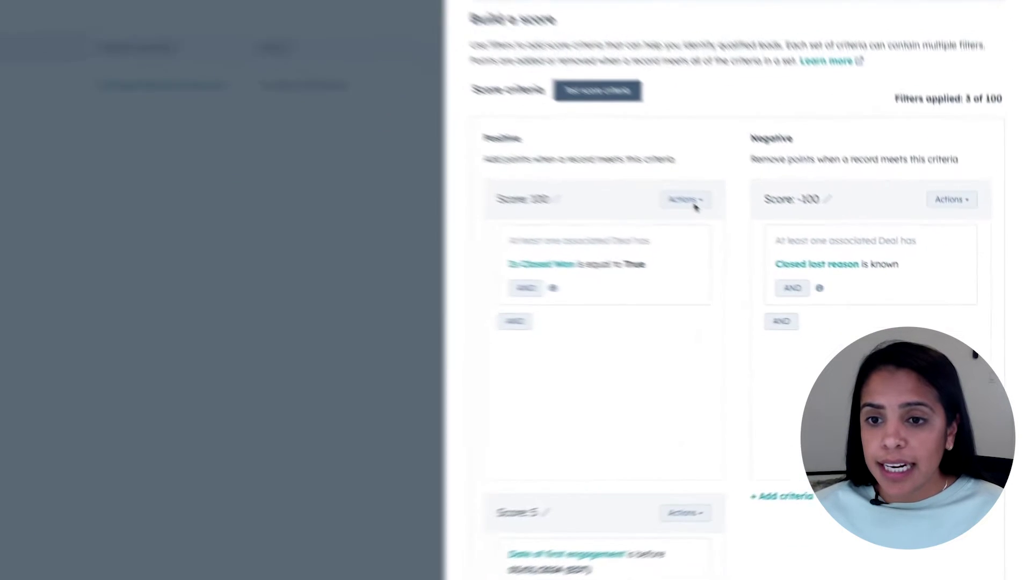
Replace the Is Closed Won filter in the +100 set with a Page views filter
left_click(693, 203)
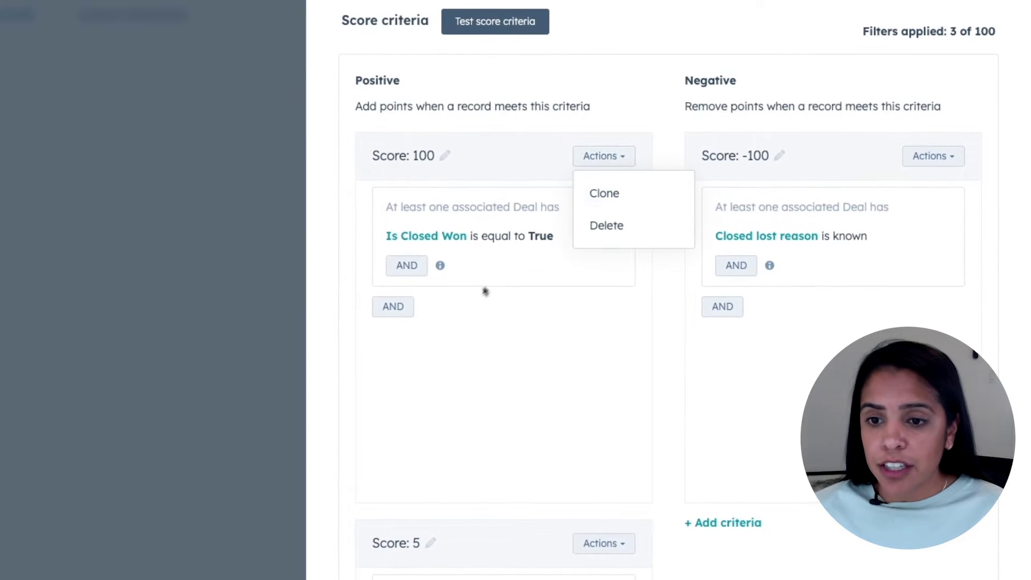
left_click(486, 292)
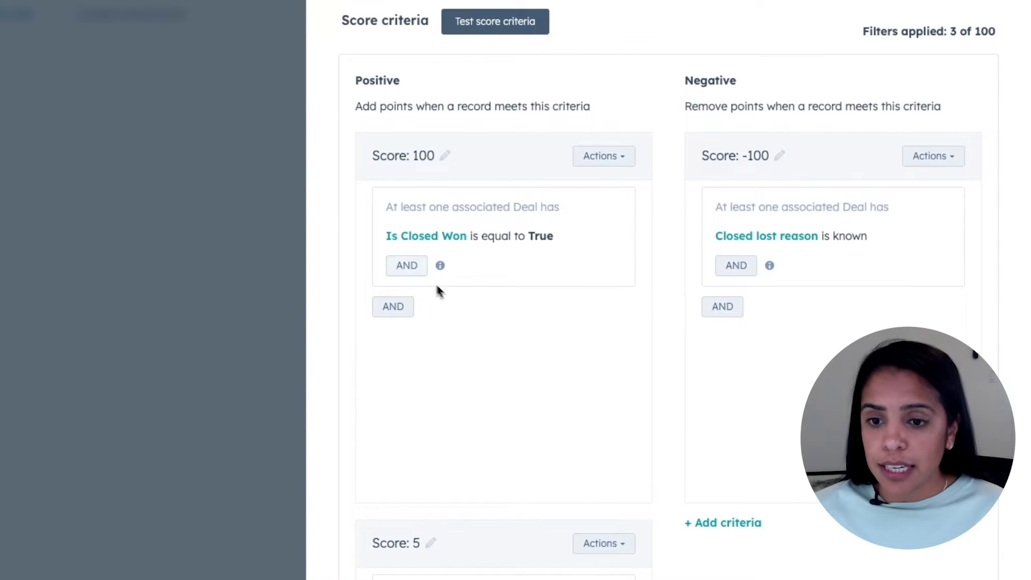
left_click(437, 292)
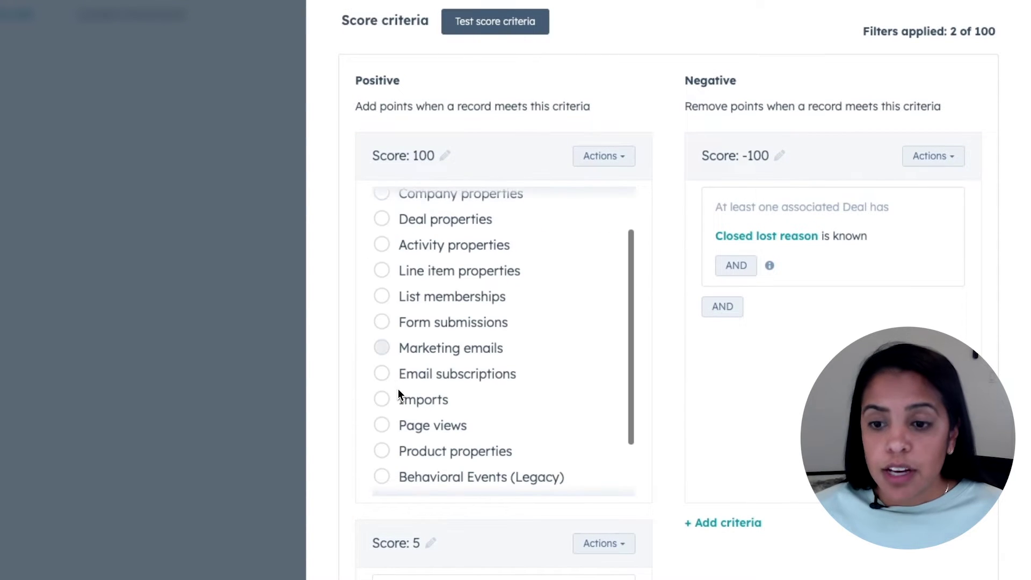
left_click(387, 426)
Add an unopened-delivered-emails filter to the −100 set, then close the editor
scroll(457, 387, "down", 2)
scroll(457, 387, "down", 1)
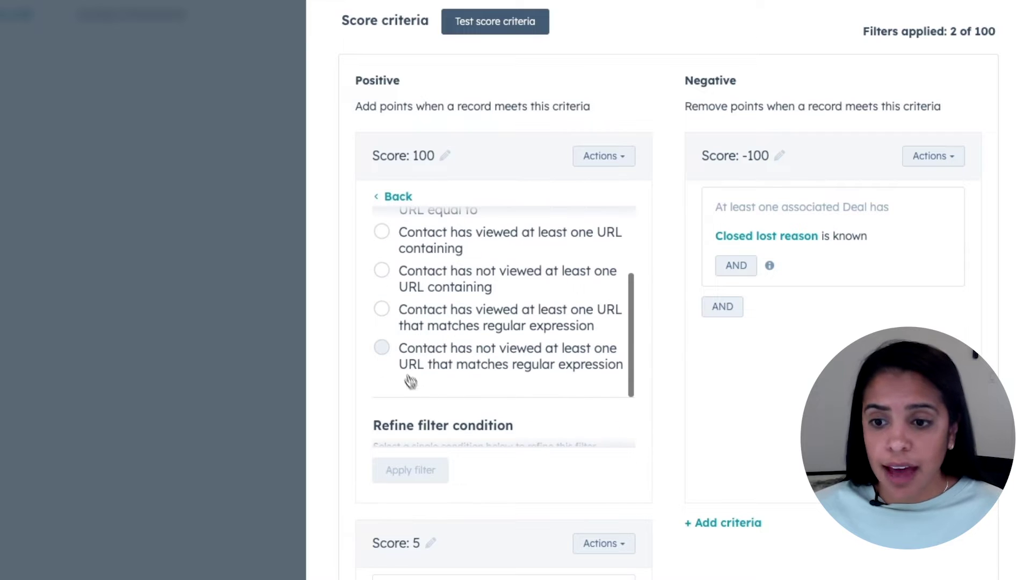
scroll(391, 341, "down", 2)
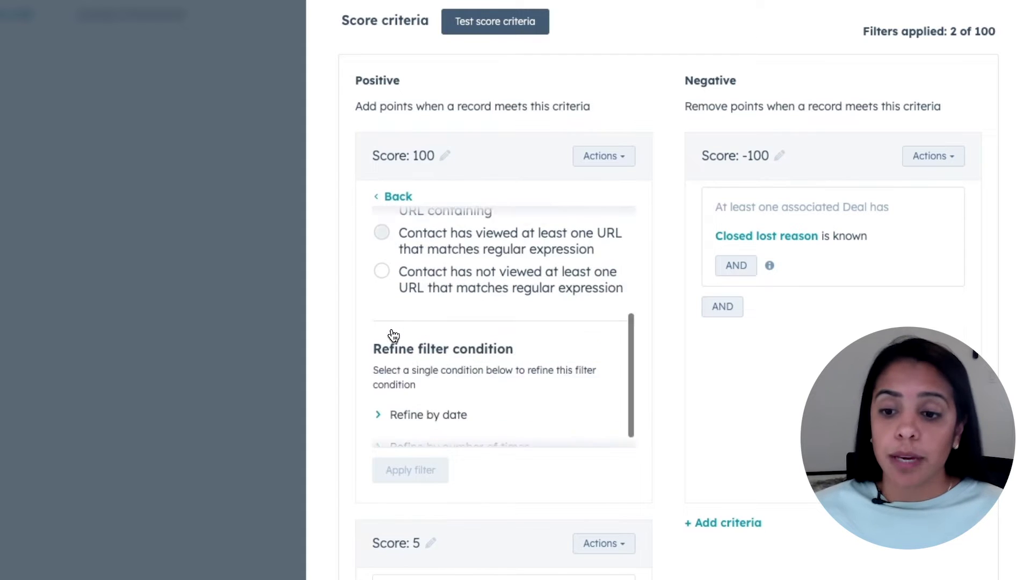
scroll(398, 293, "up", 2)
scroll(398, 293, "up", 1)
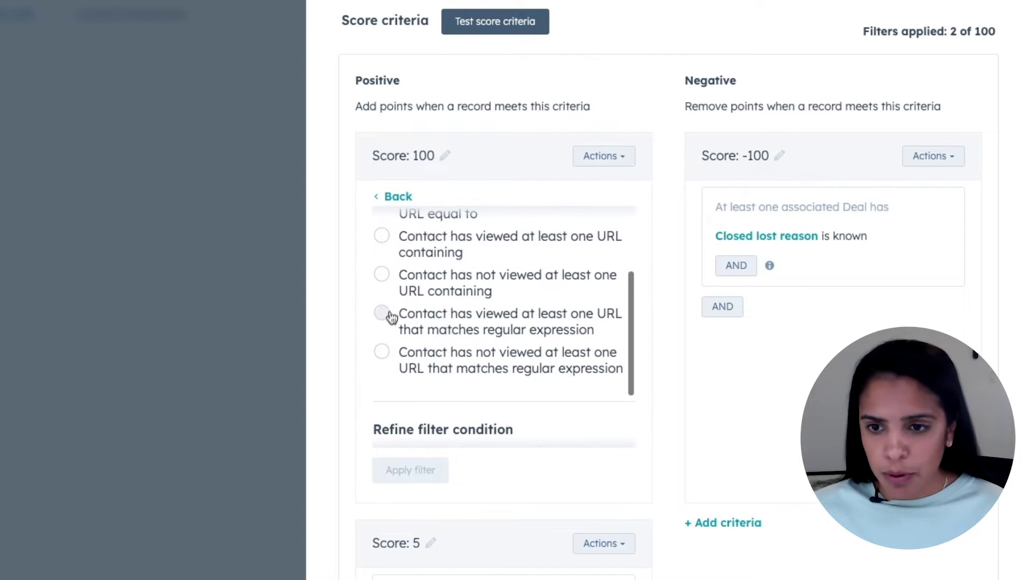
left_click(734, 266)
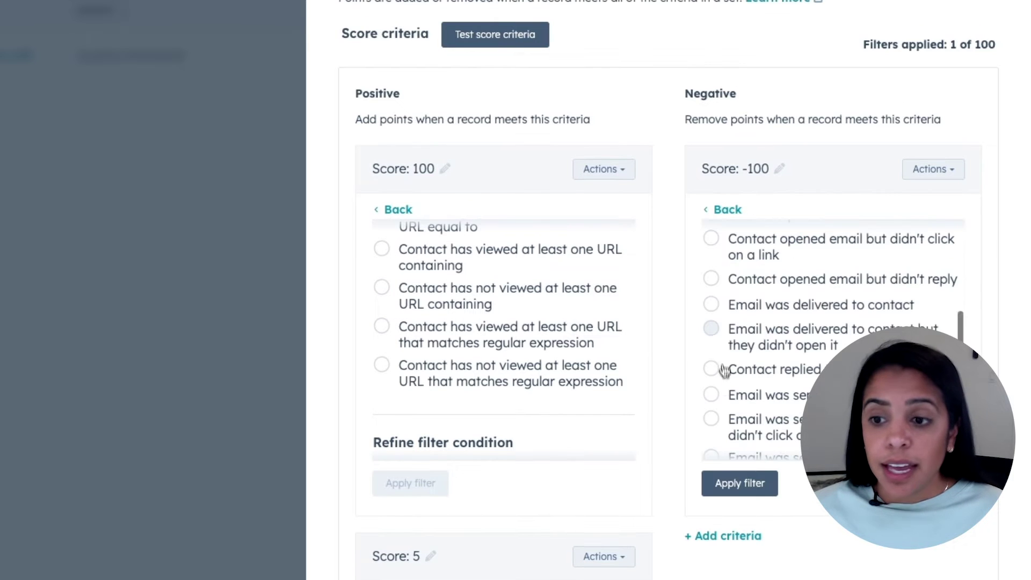
left_click(716, 338)
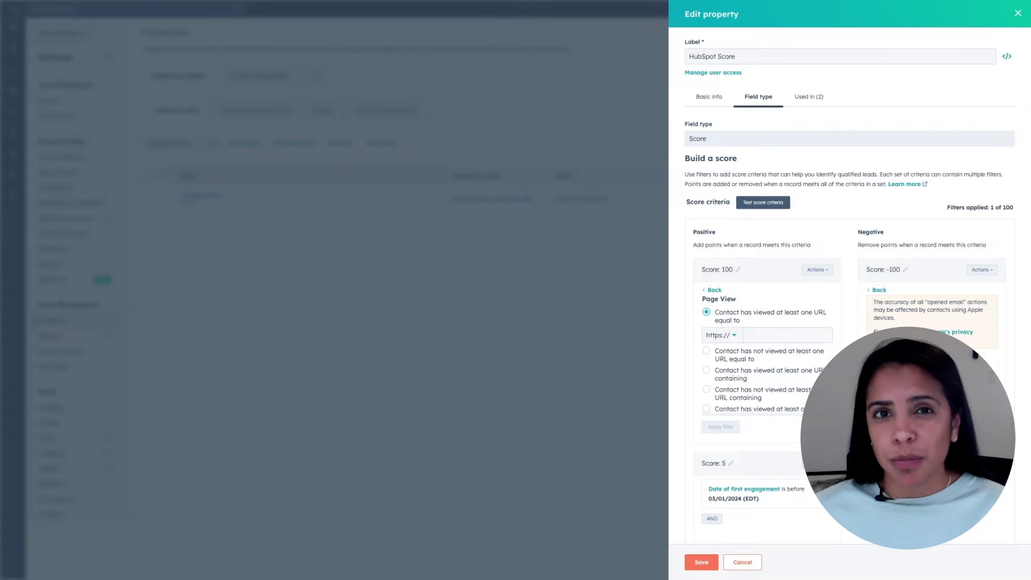
key("BackSpace")
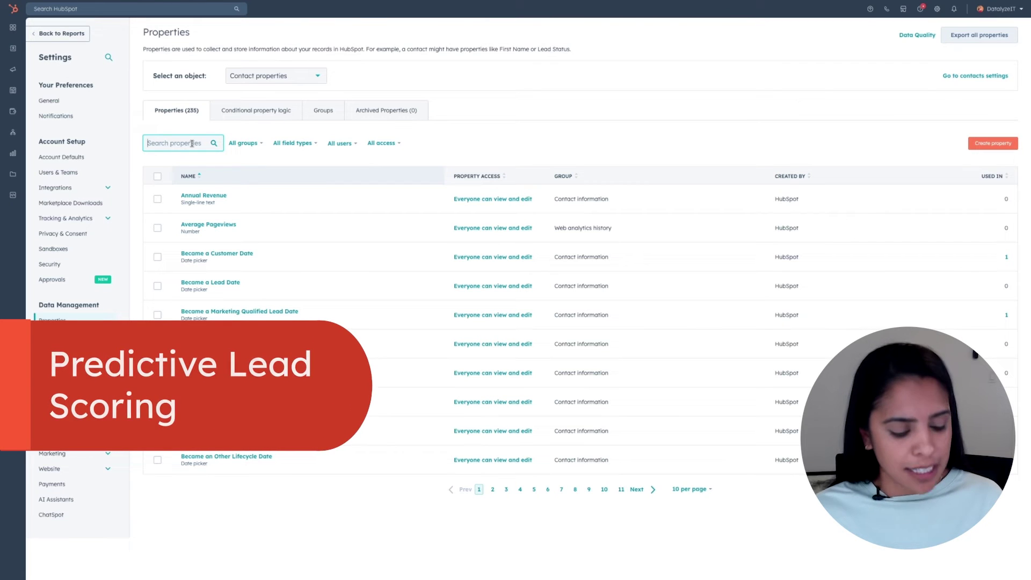
Search the properties for 'predictive lead' to locate Likelihood to close
type("predictive lead")
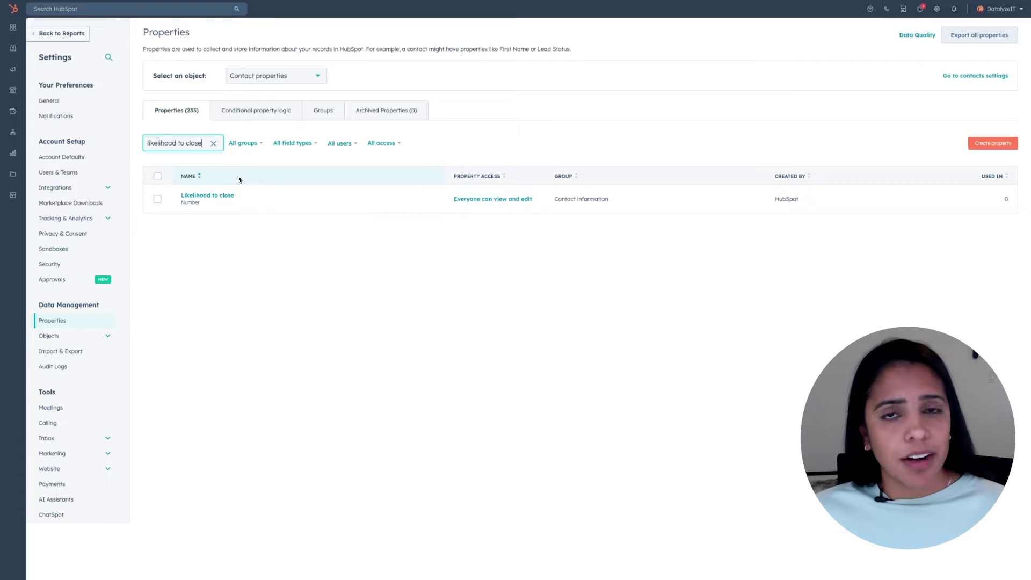
mouse_move(228, 198)
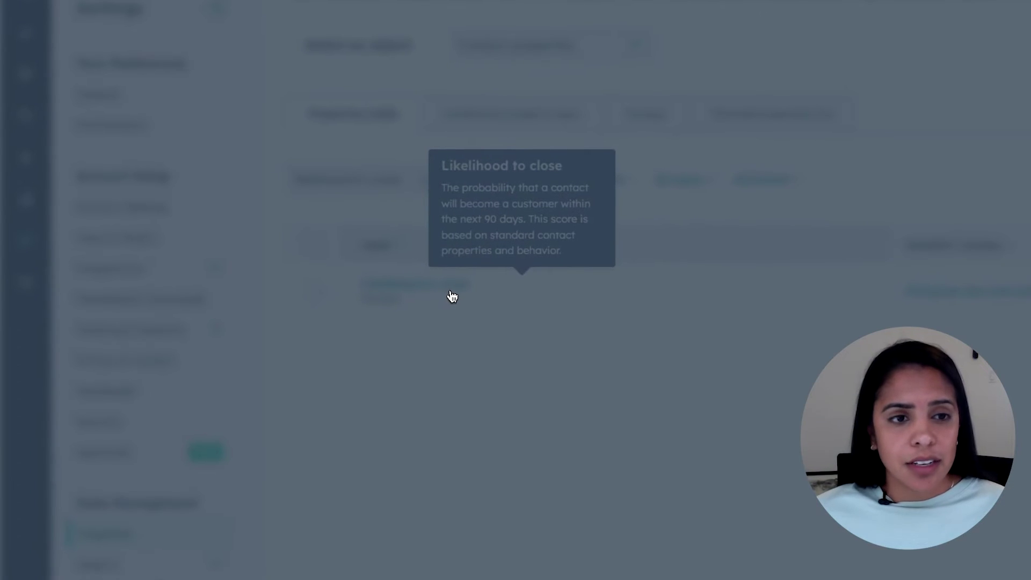
left_click(451, 297)
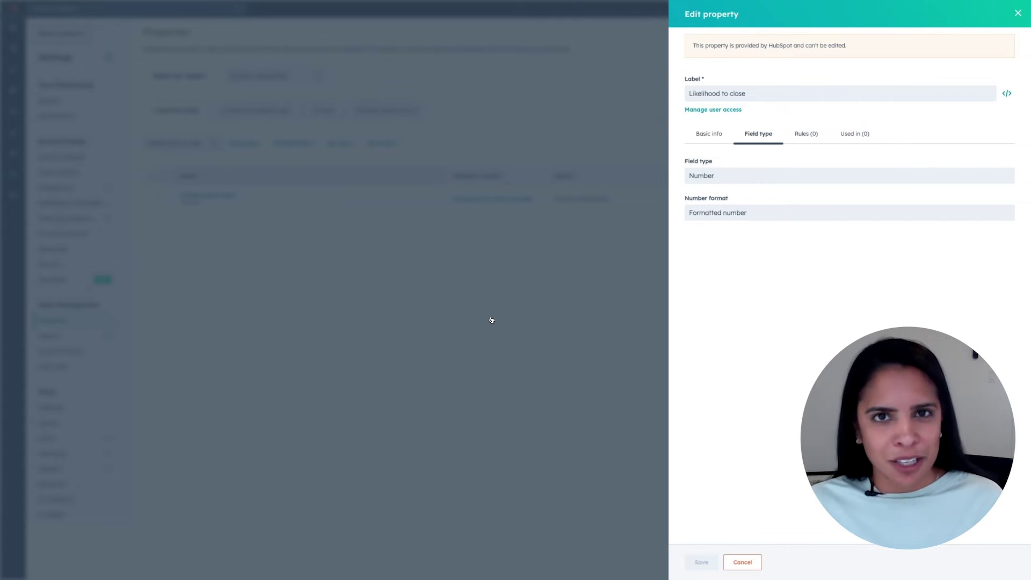
left_click(650, 299)
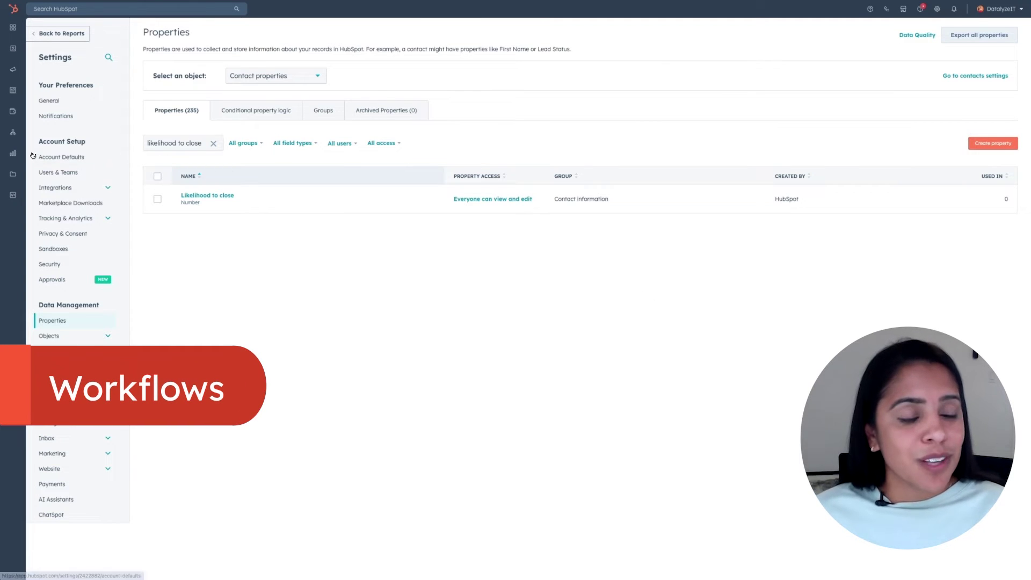
Go to Automations > Workflows from the left navigation
mouse_move(16, 153)
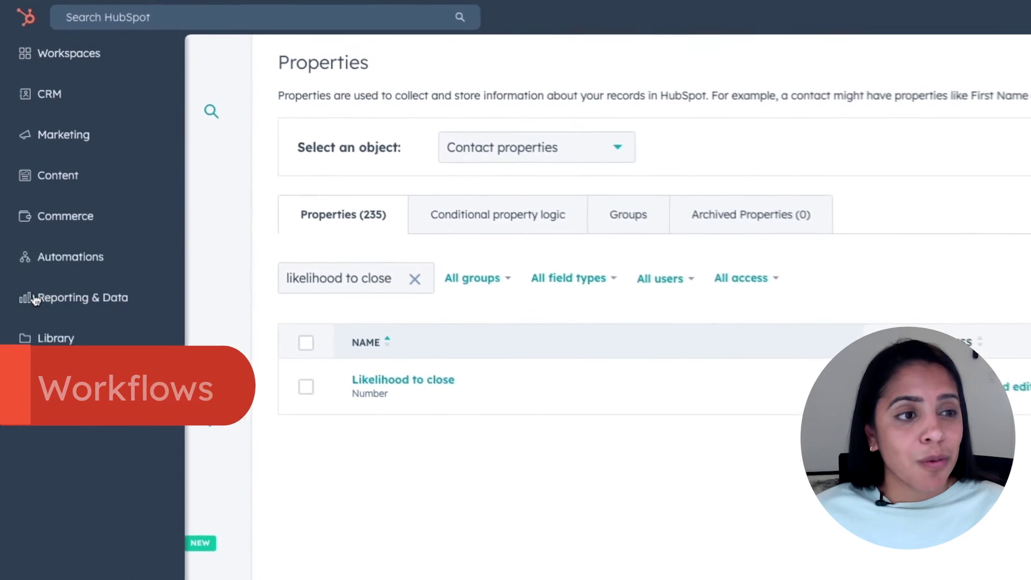
mouse_move(85, 261)
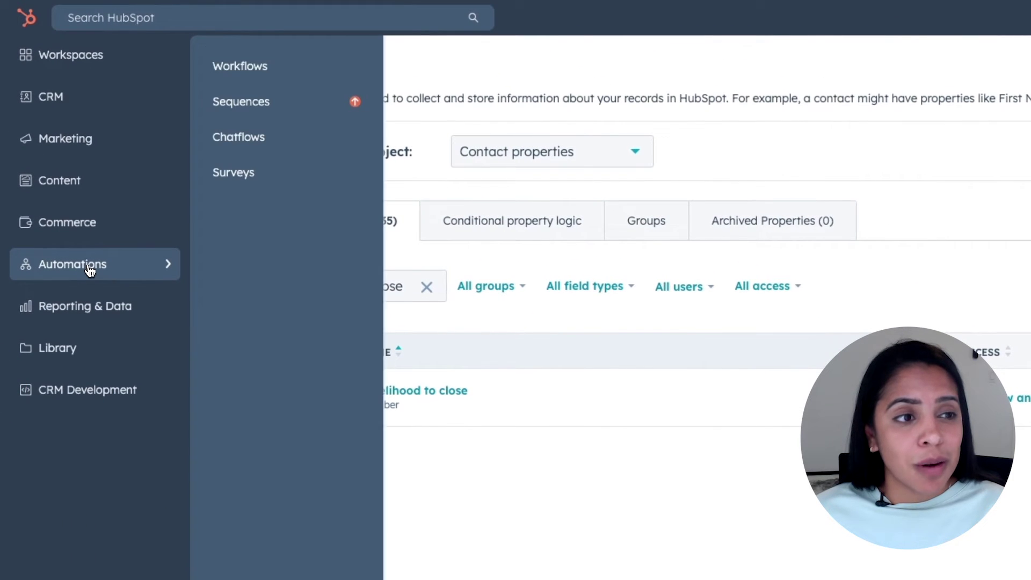
left_click(305, 75)
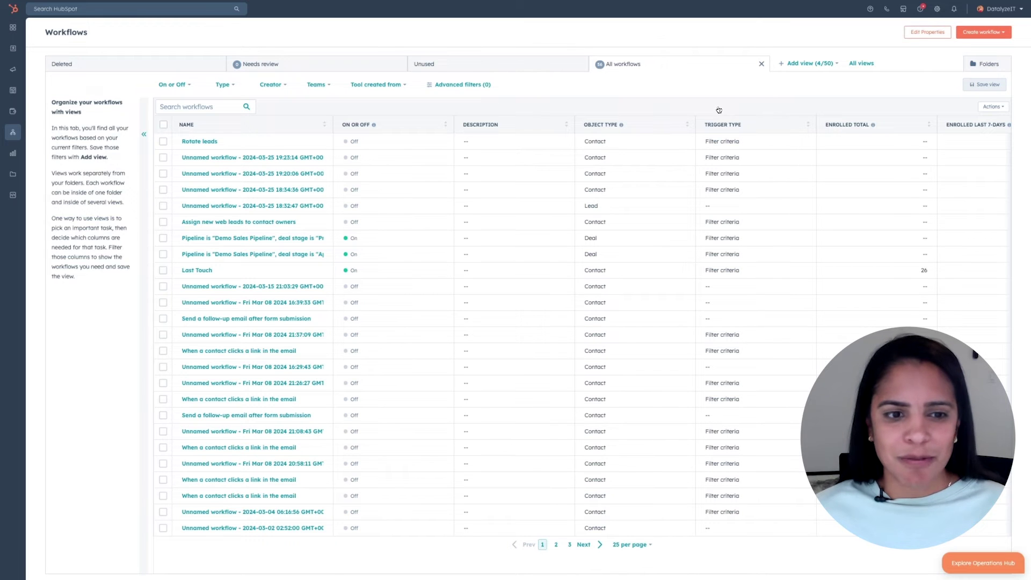
Create a blank contact-based workflow from scratch and begin setting up its triggers
left_click(983, 32)
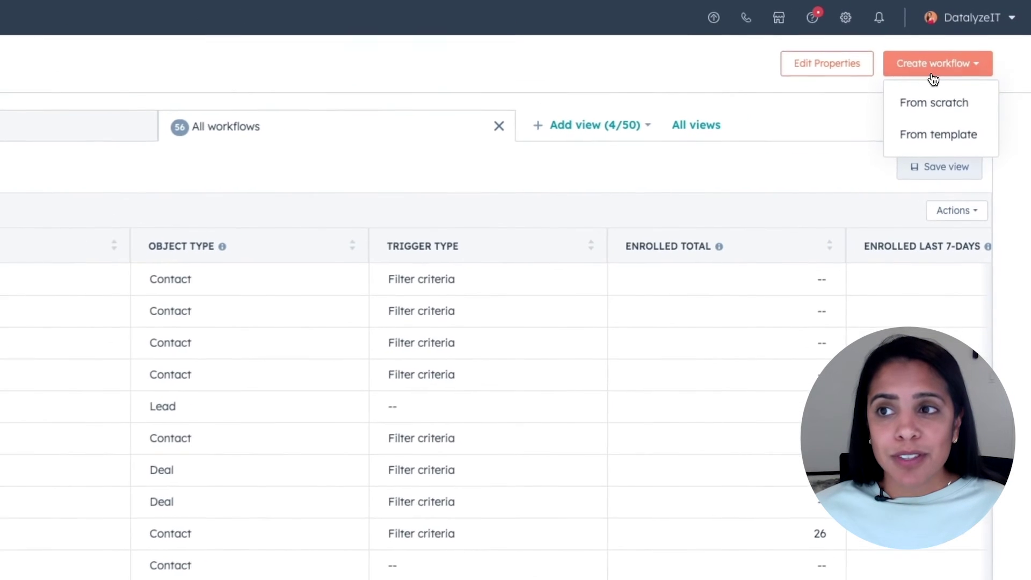
left_click(920, 114)
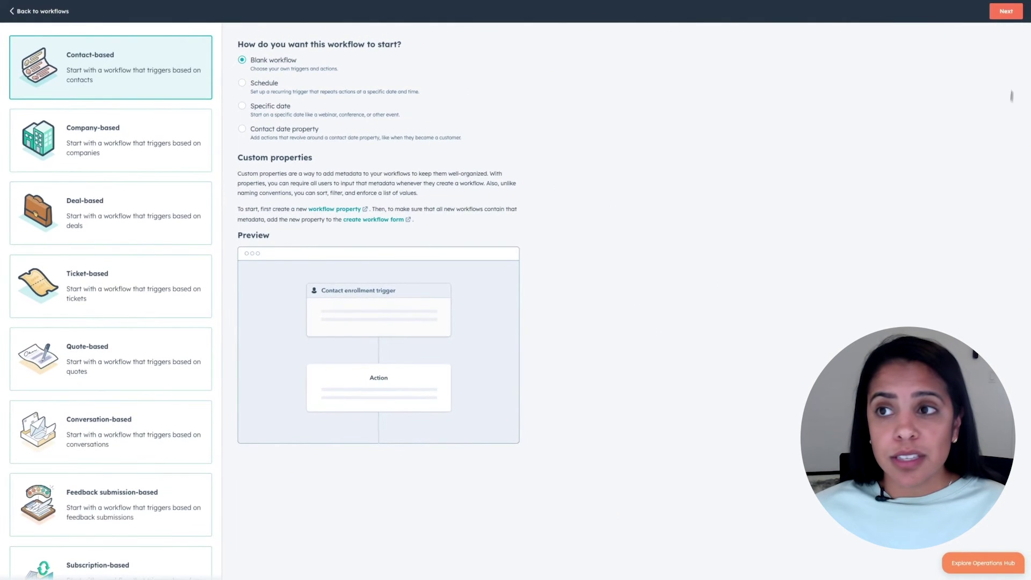
left_click(1006, 12)
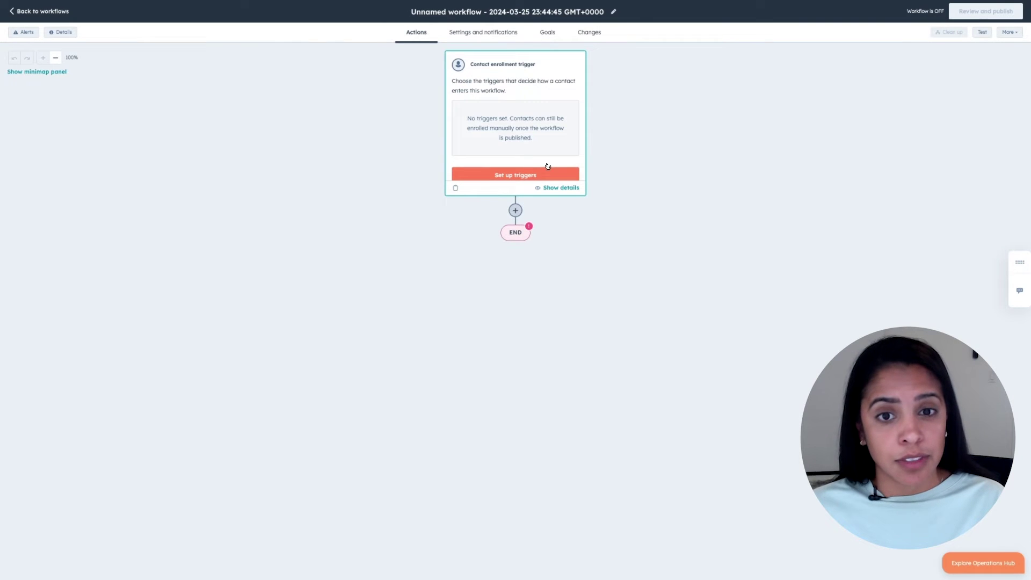
left_click(523, 175)
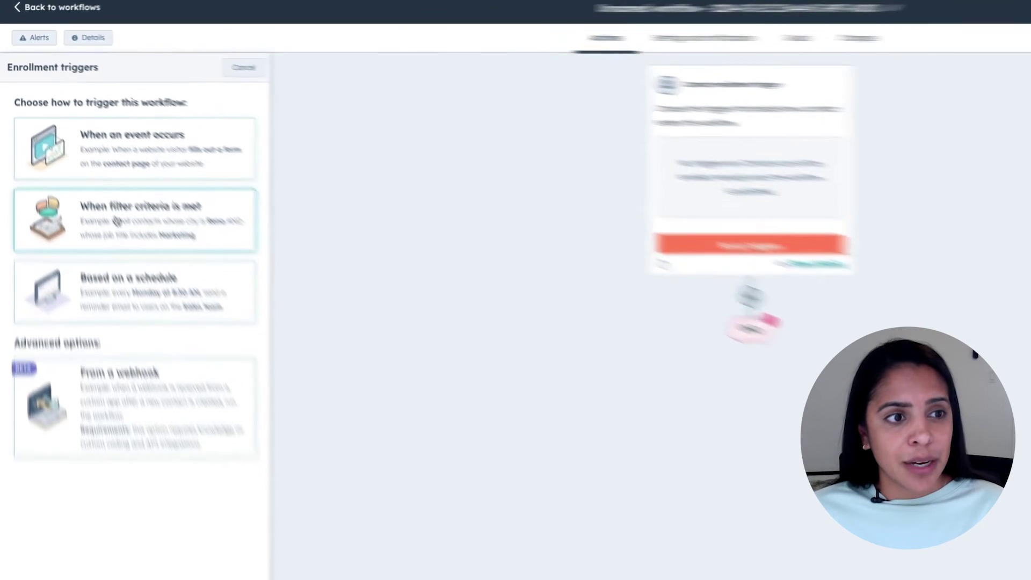
Enroll contacts when their HubSpot score is greater than 10
left_click(117, 221)
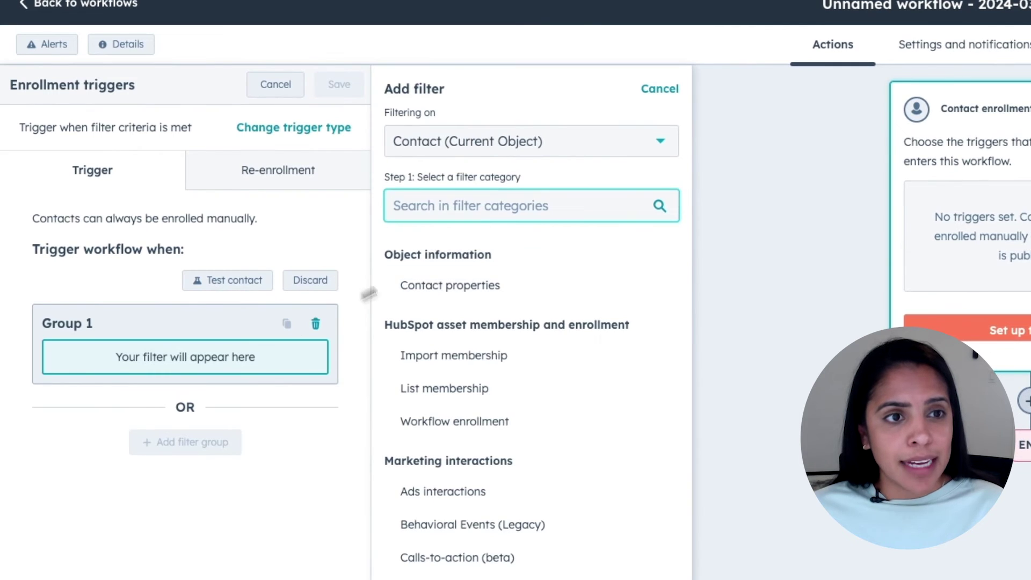
left_click(451, 283)
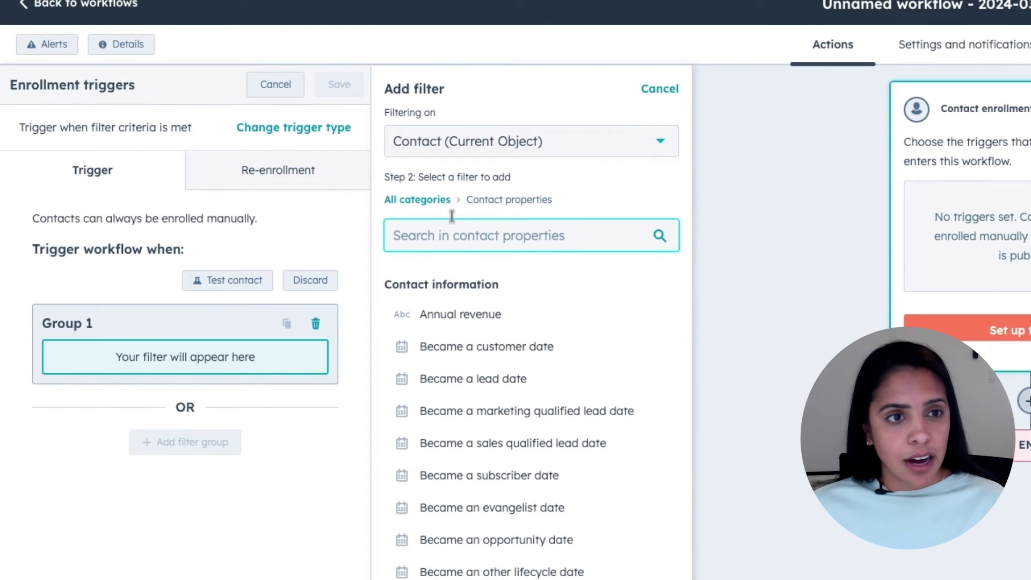
left_click(446, 237)
type("hubspot sco")
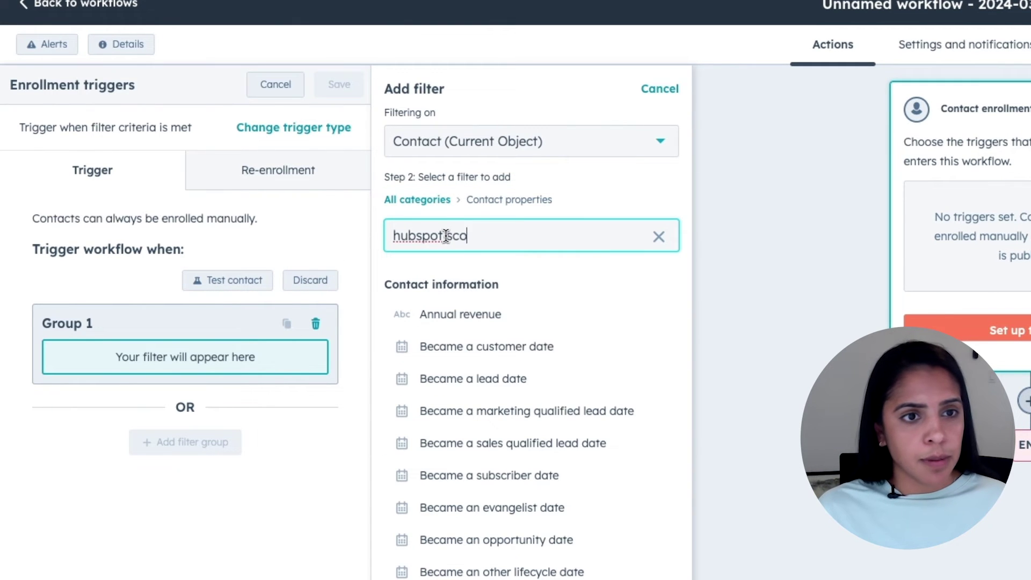
type("re")
left_click(532, 312)
left_click(473, 180)
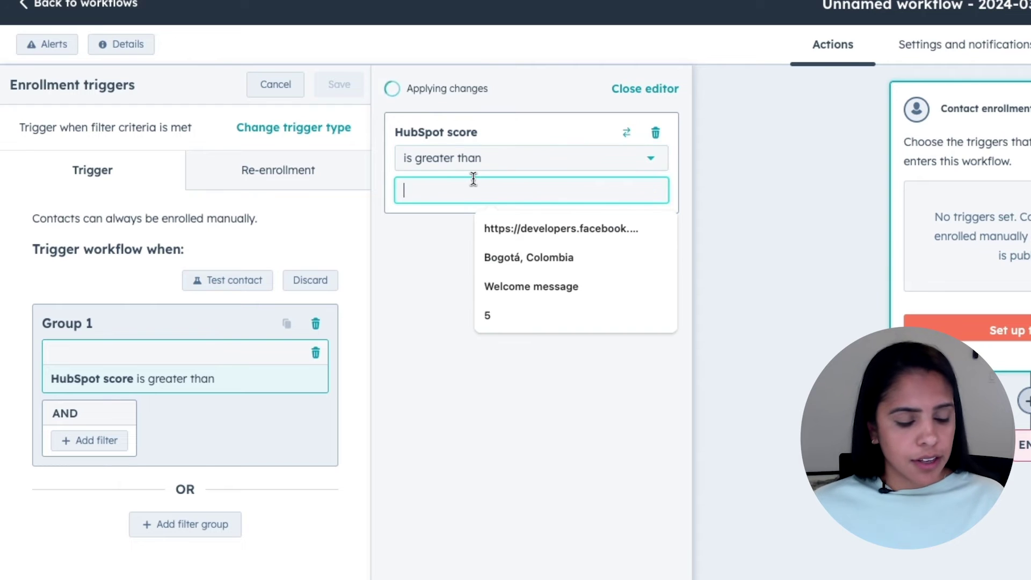
type("10")
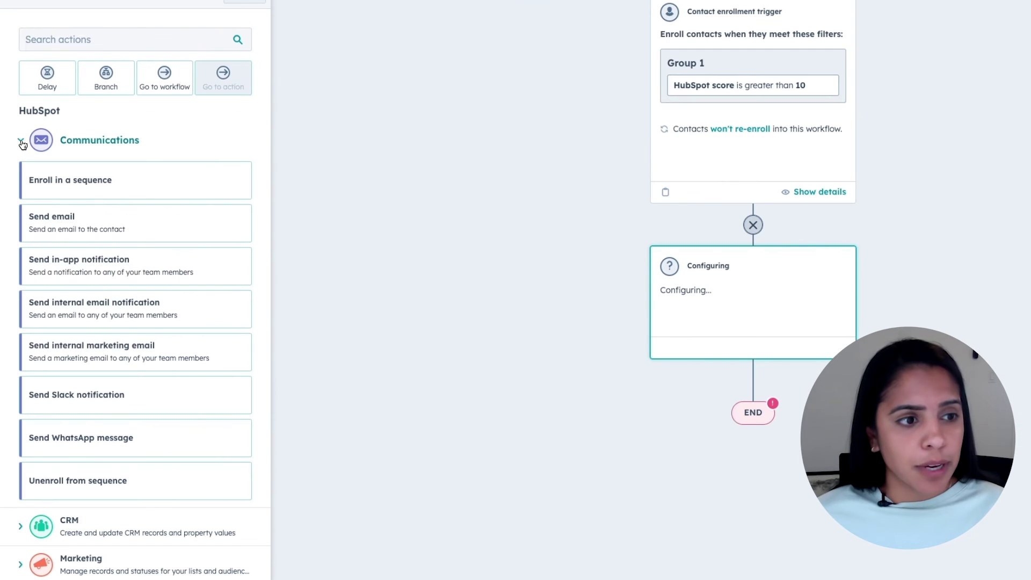
Add an internal email notification action addressed to the Sales Global team
left_click(145, 307)
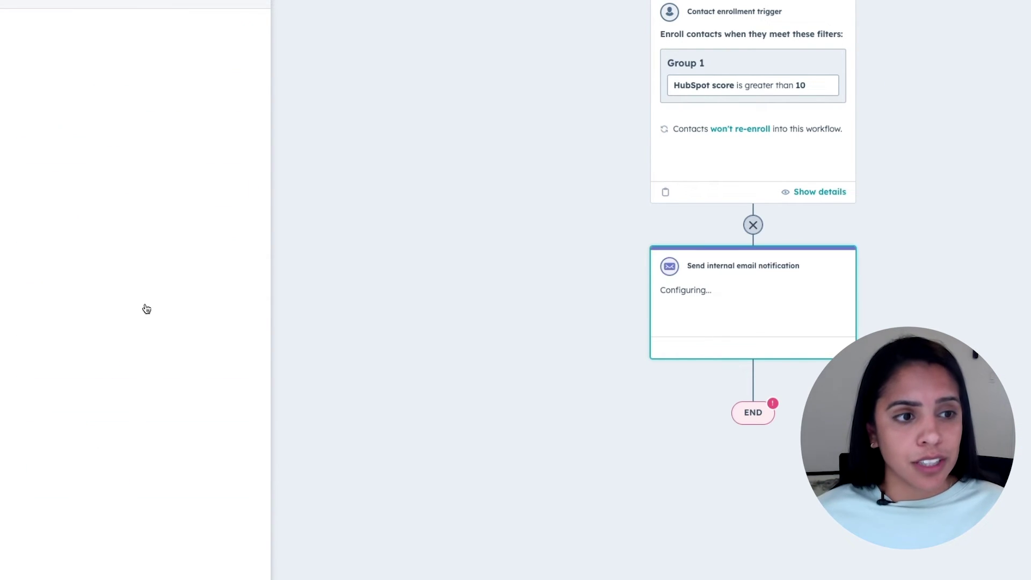
left_click(132, 80)
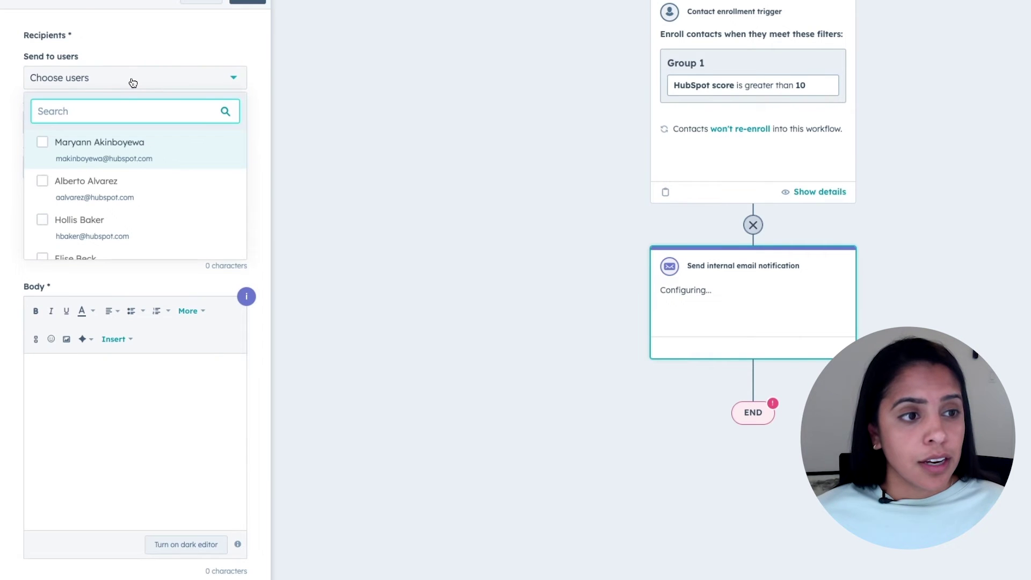
left_click(133, 82)
left_click(142, 125)
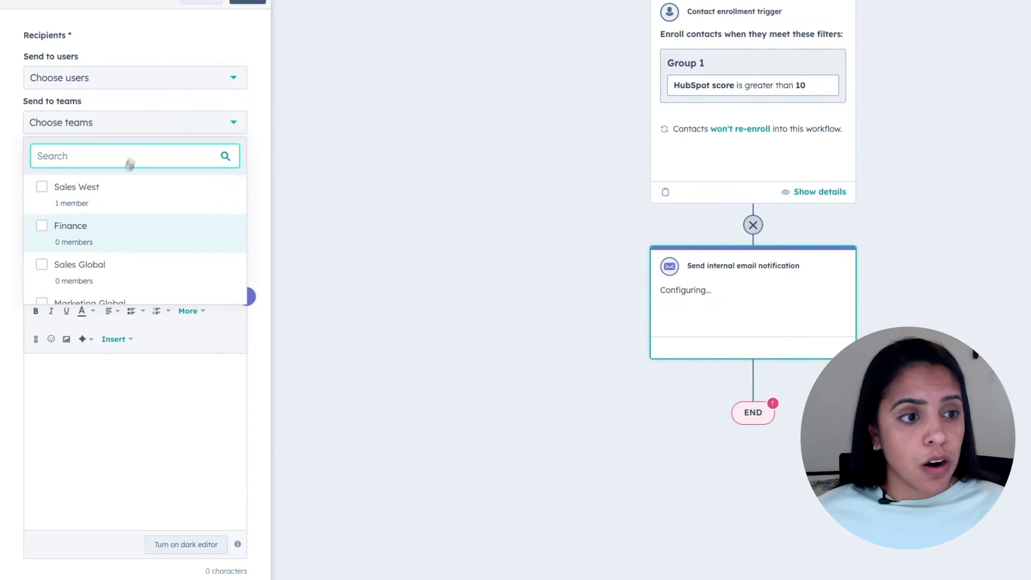
scroll(107, 226, "down", 1)
left_click(40, 217)
left_click(81, 241)
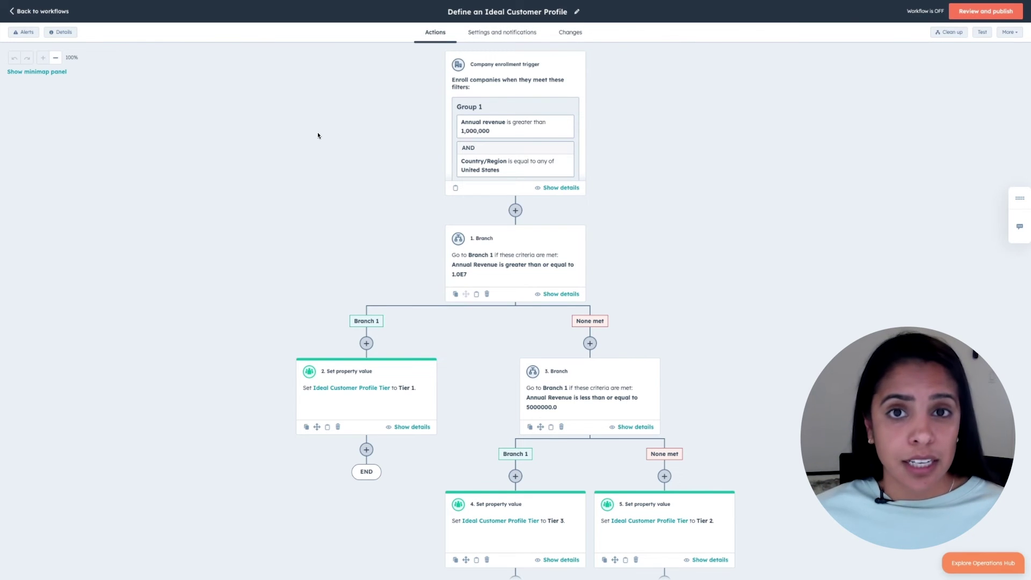
Scroll through the Ideal Customer Profile workflow's annual-revenue tier branches
scroll(433, 173, "down", 1)
scroll(407, 165, "up", 1)
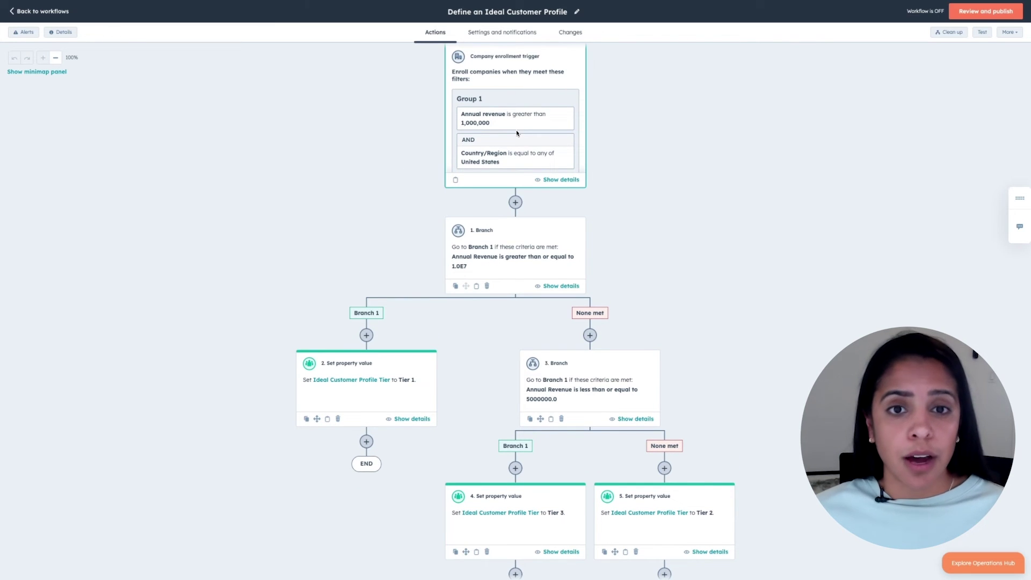
scroll(513, 172, "down", 1)
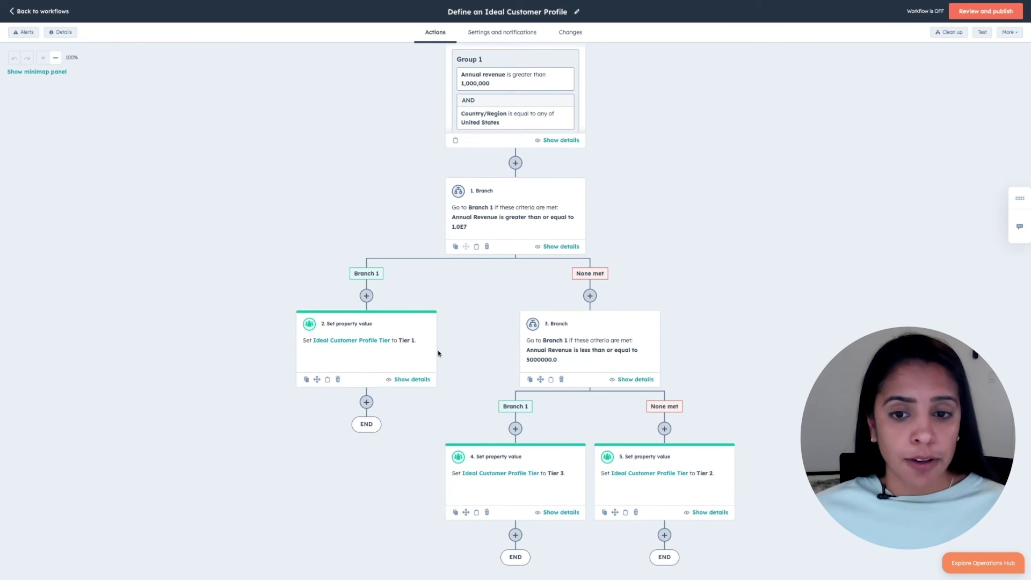
scroll(436, 352, "down", 3)
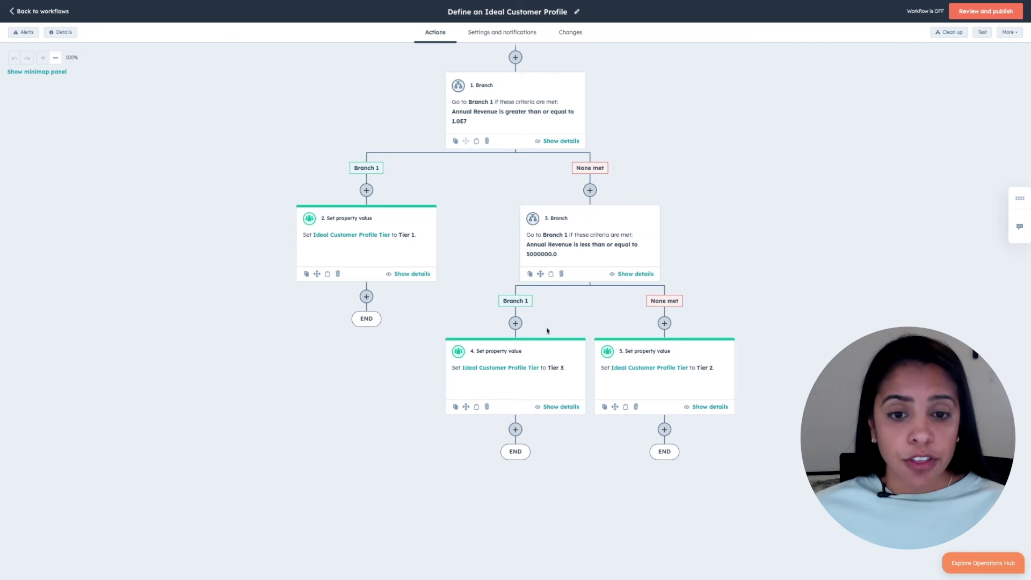
scroll(594, 312, "up", 1)
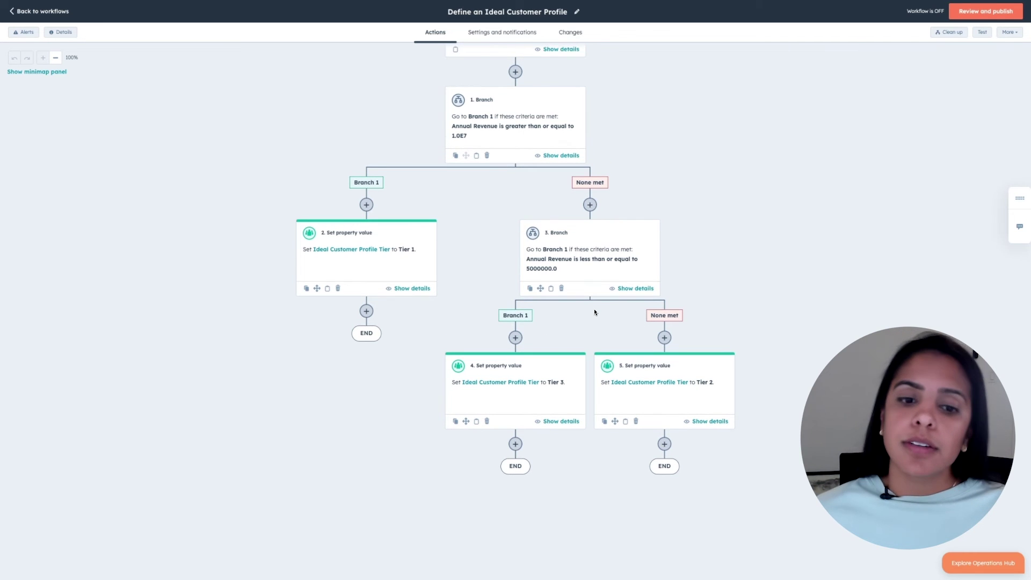
scroll(594, 331, "up", 5)
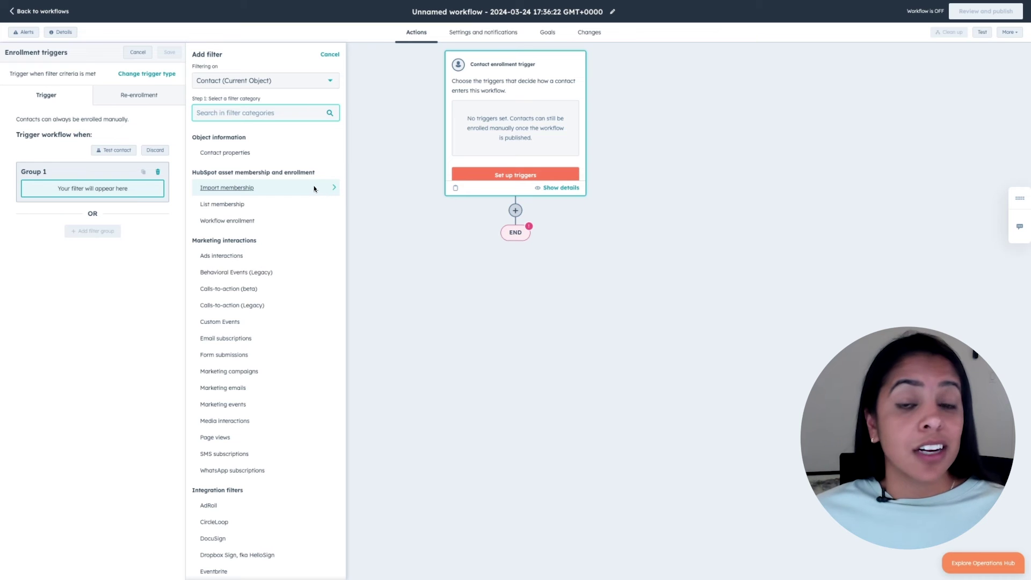
Trigger on associated companies whose Ideal Customer Profile Tier is Tier 1, and save
left_click(249, 80)
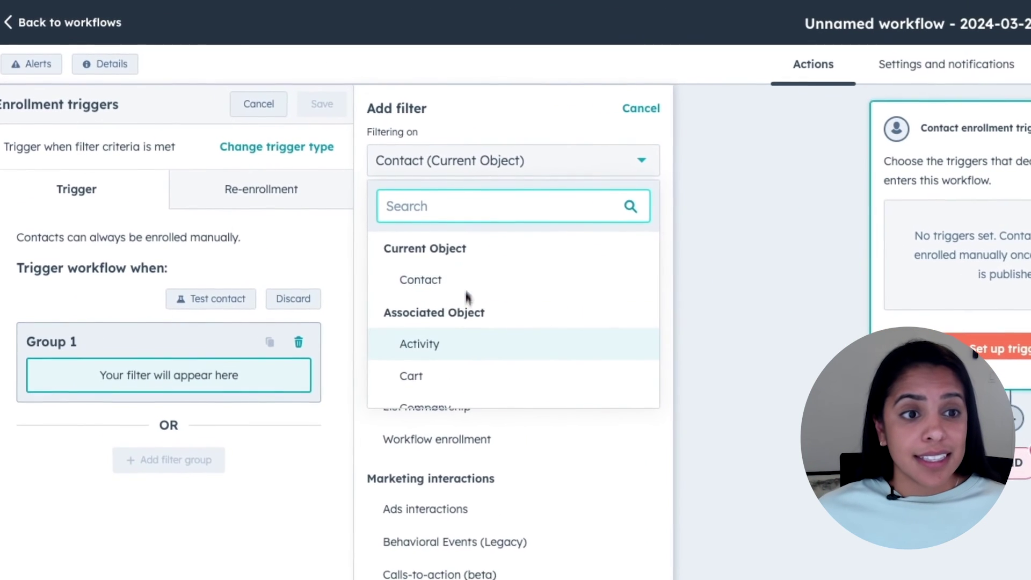
scroll(472, 317, "down", 2)
left_click(470, 314)
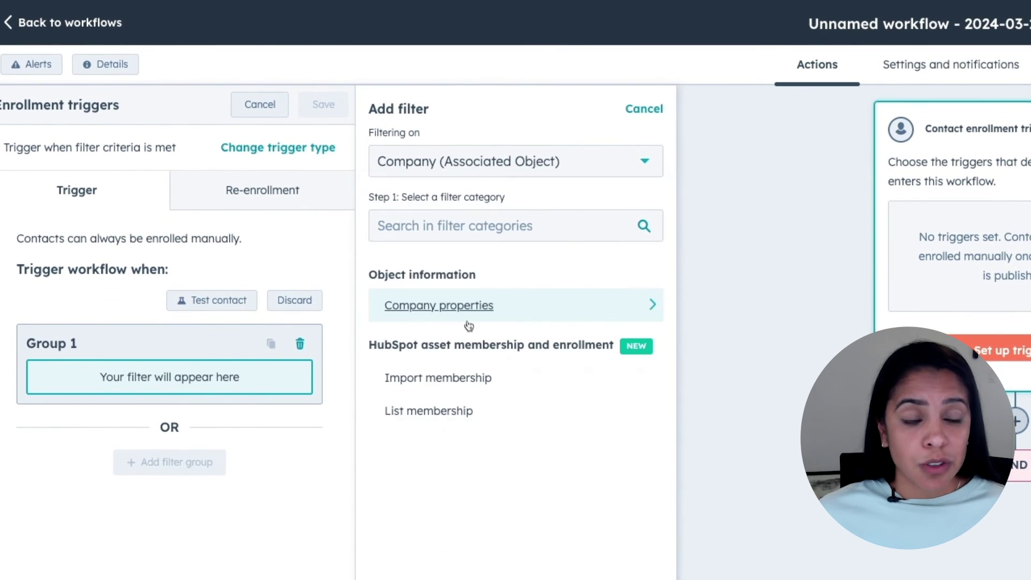
left_click(456, 228)
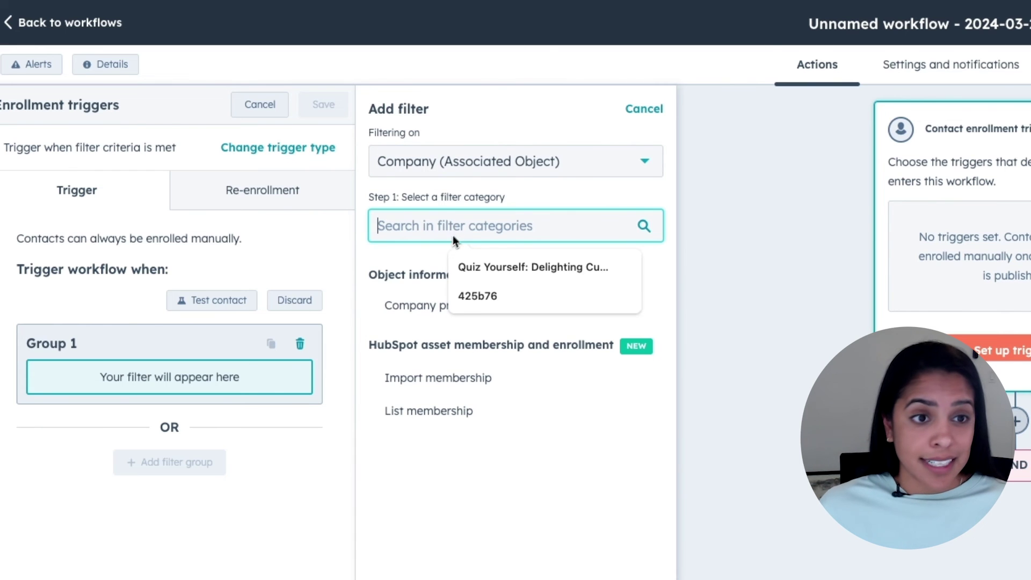
left_click(416, 306)
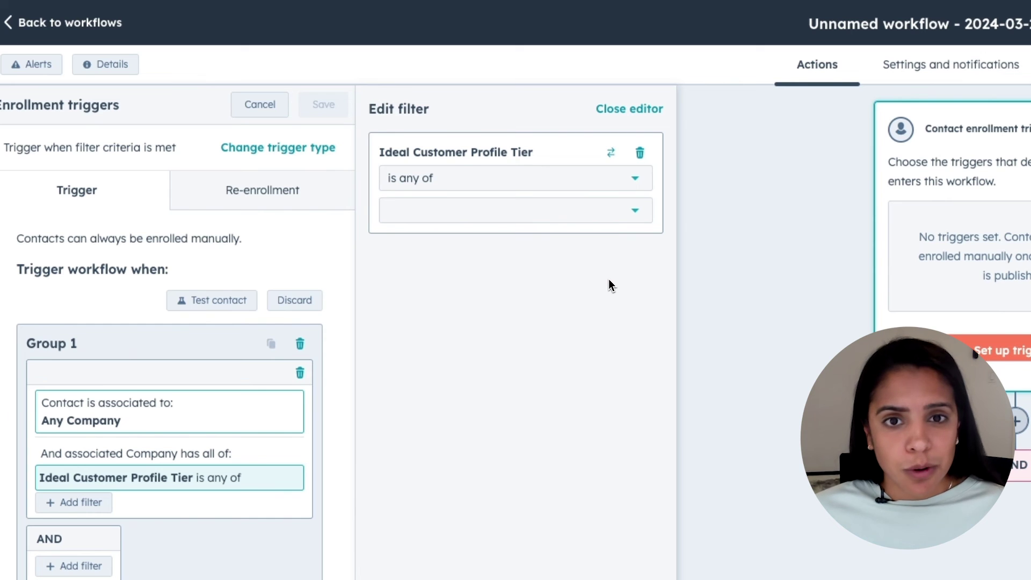
left_click(511, 210)
left_click(421, 250)
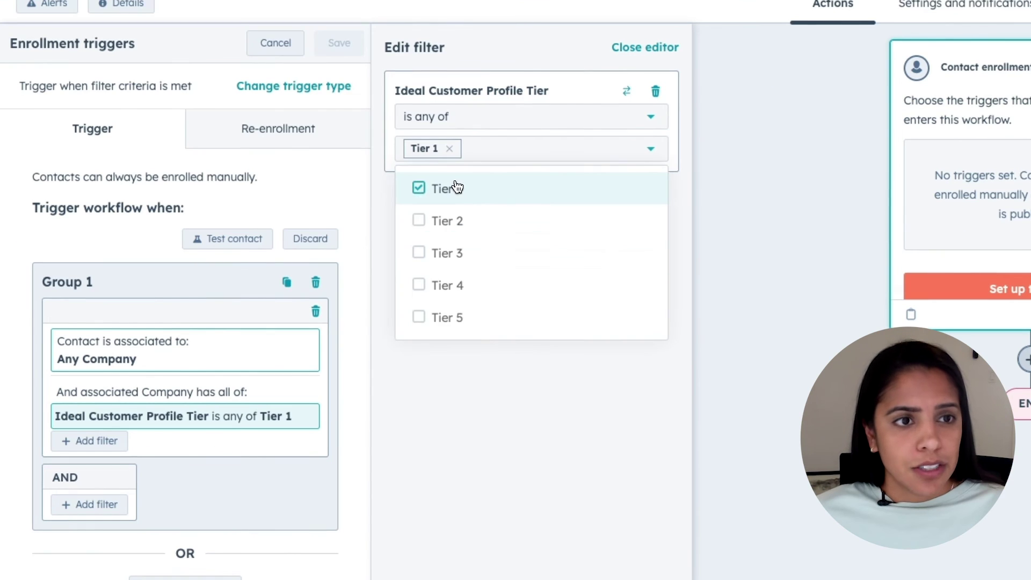
left_click(486, 464)
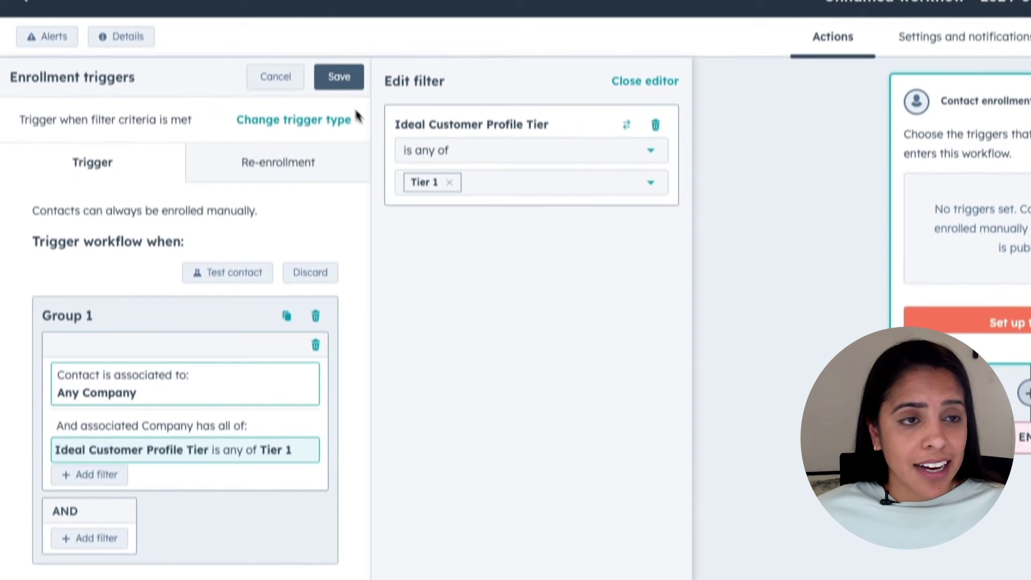
left_click(339, 104)
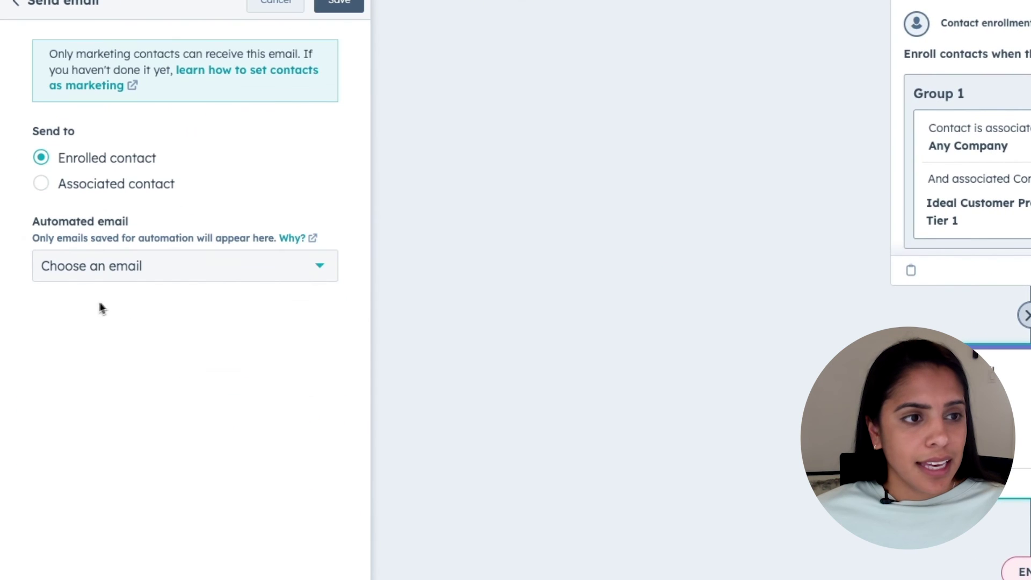
Set the Send email action to send 'New email' to the enrolled contact and save it
left_click(101, 257)
left_click(107, 294)
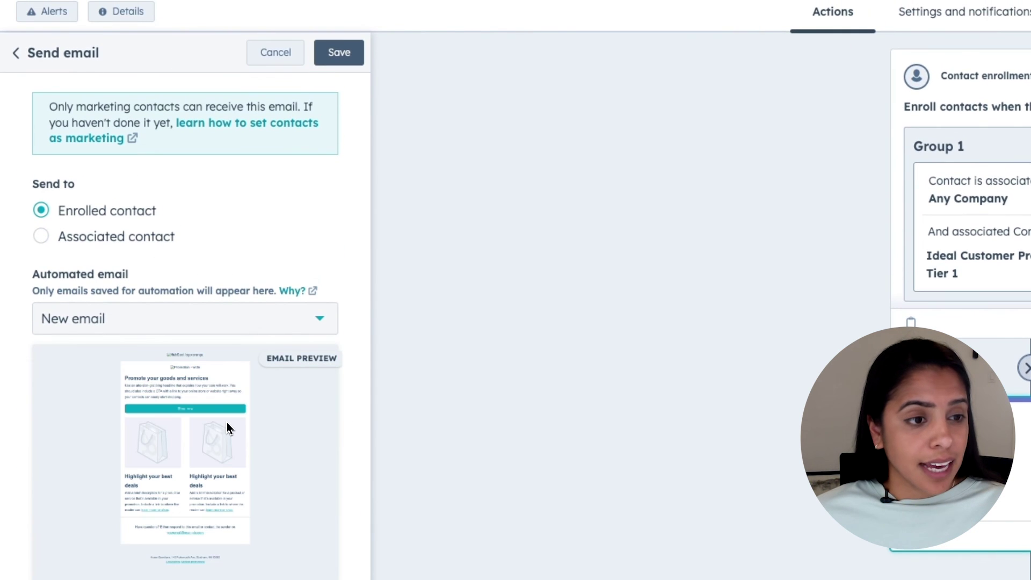
left_click(339, 52)
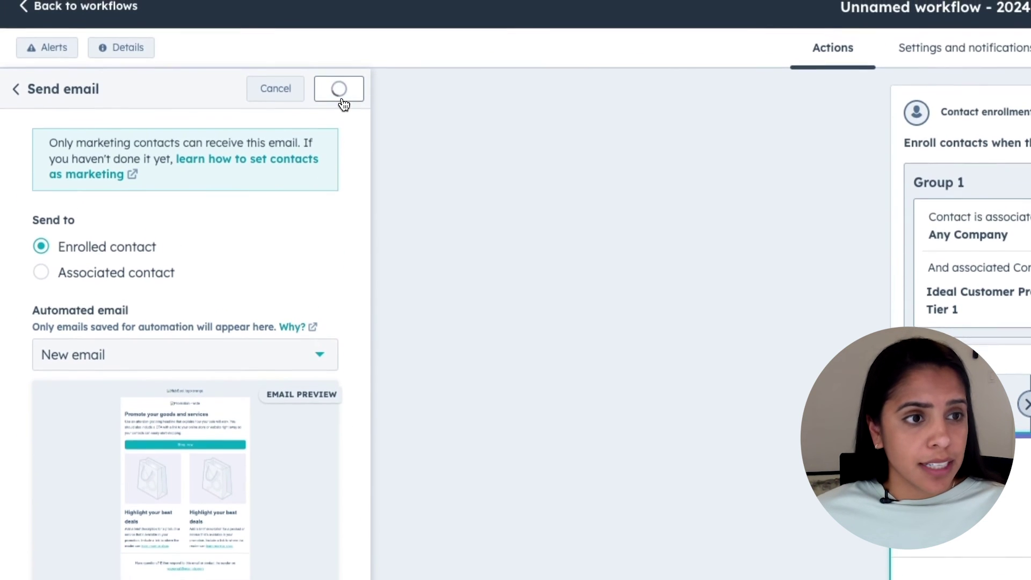